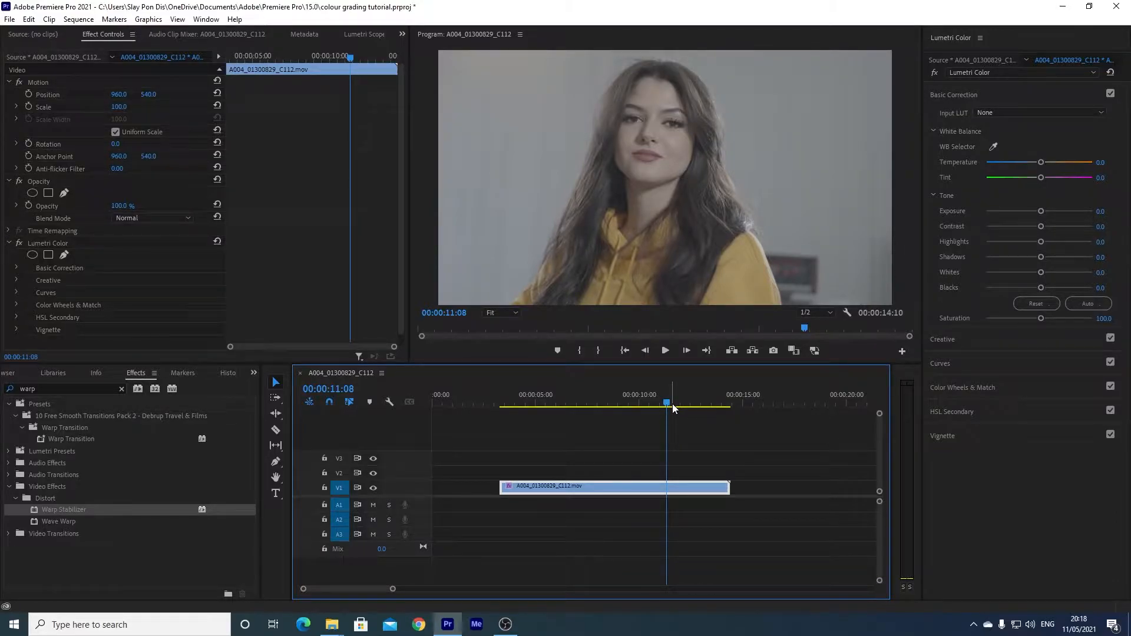
# Create a 1920 by 1080, 24.00 fps adjustment layer and place it on V2 over the whole A004_01300829_C112.mov clip
pyautogui.moveTo(672, 405); pyautogui.dragTo(610, 404)
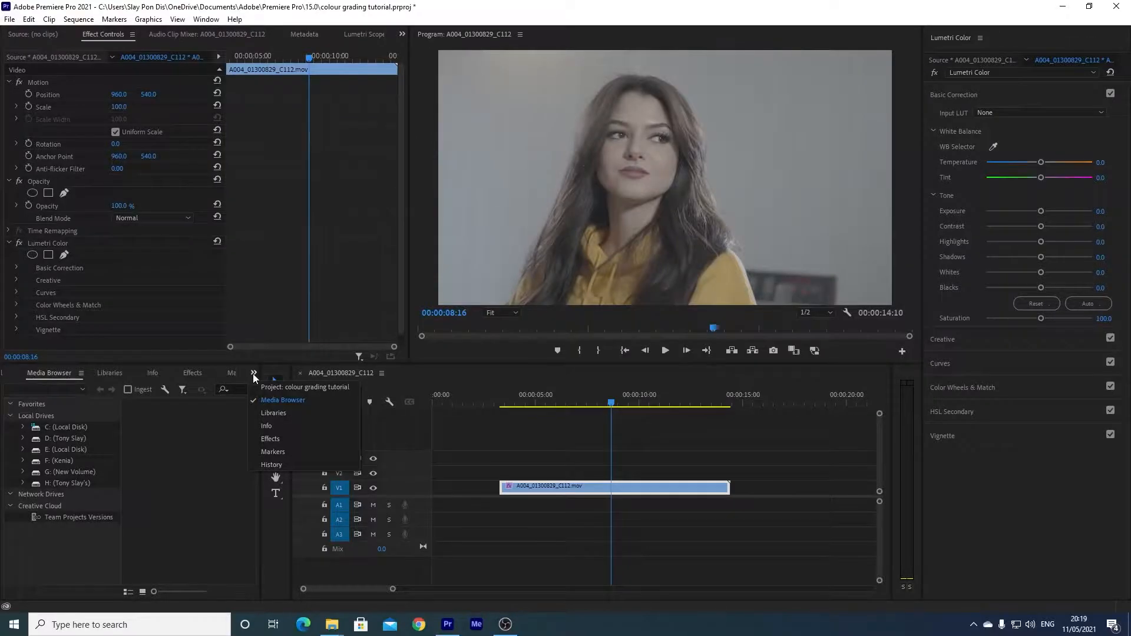
pyautogui.click(305, 387)
pyautogui.rightClick(210, 394)
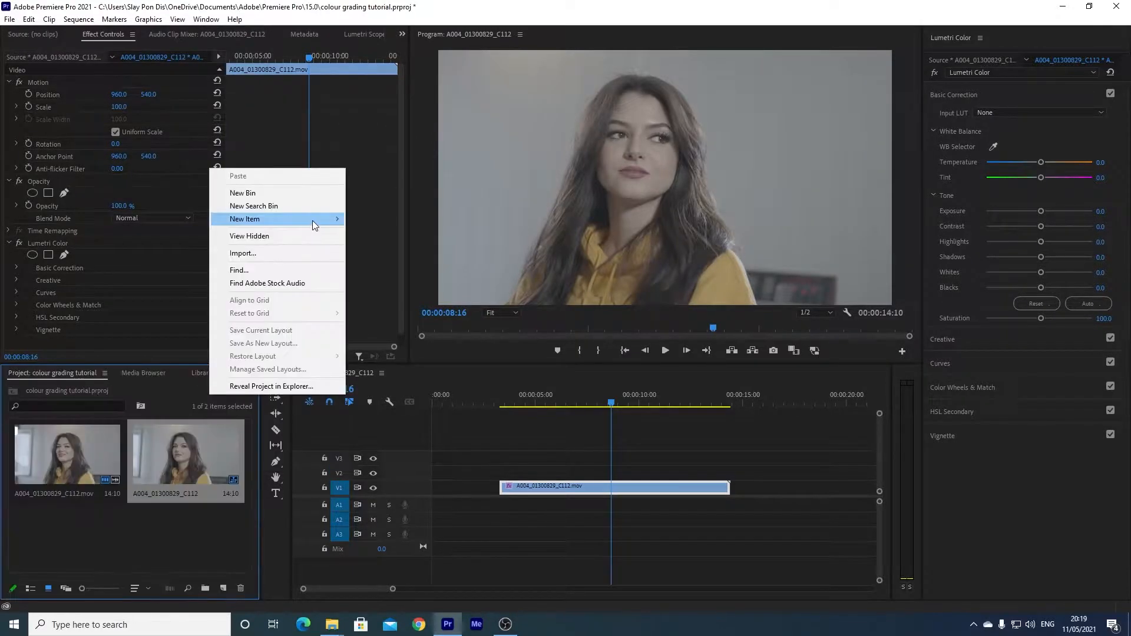
pyautogui.moveTo(319, 220)
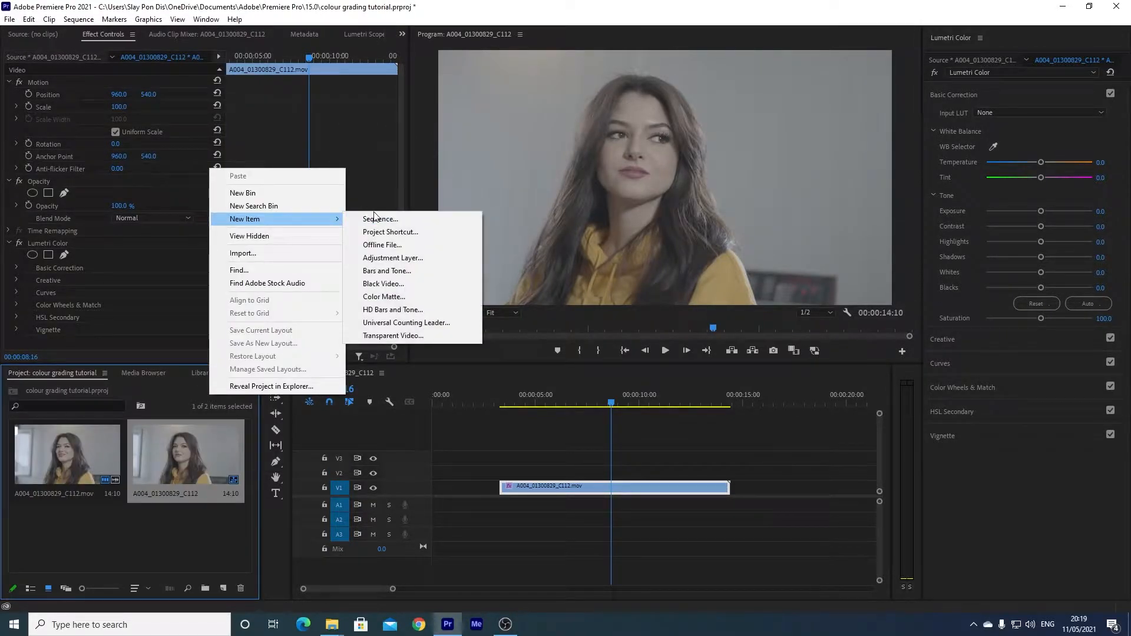
pyautogui.click(386, 257)
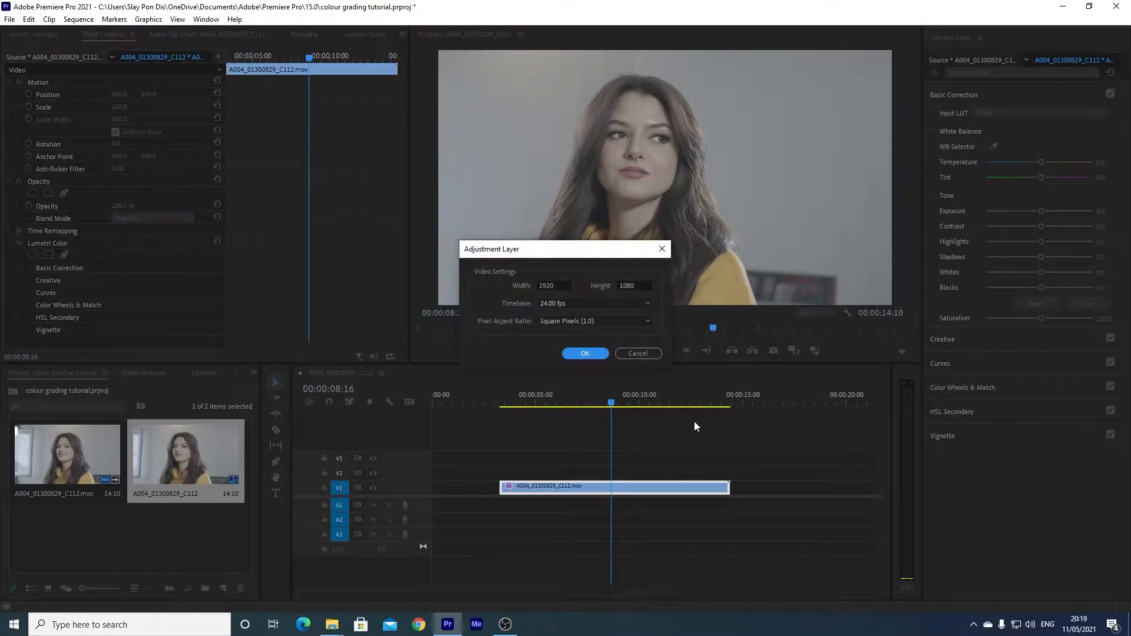
pyautogui.click(589, 357)
pyautogui.moveTo(210, 451); pyautogui.dragTo(533, 473)
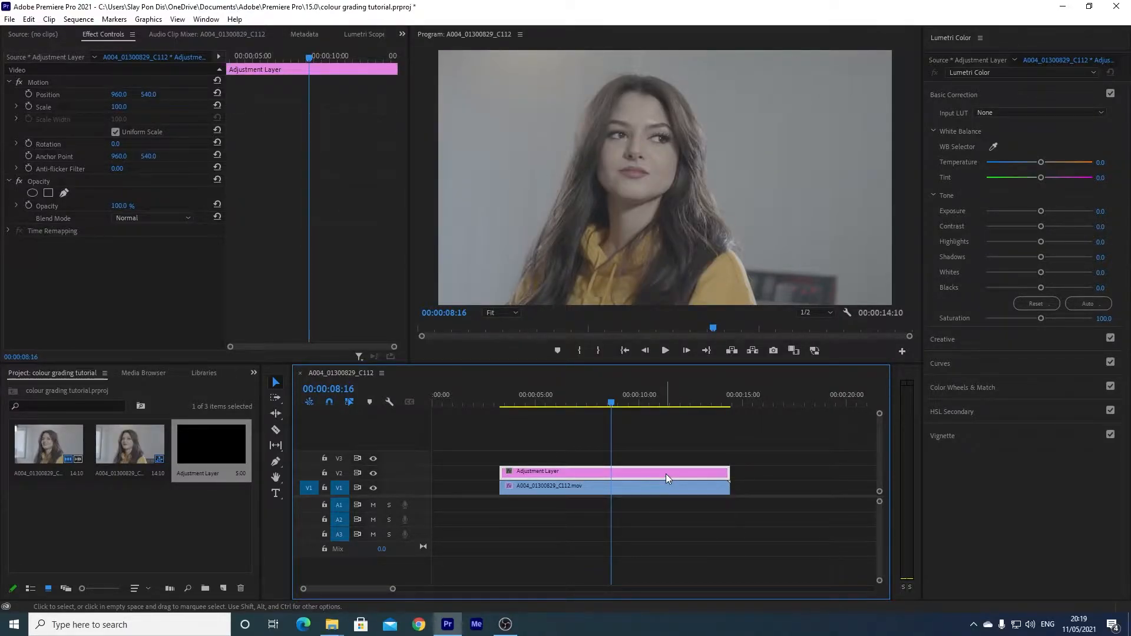
# Load Orange & Teal Light.3dl as the adjustment layer's input LUT and compare the shot with V2 hidden and shown
pyautogui.click(1048, 114)
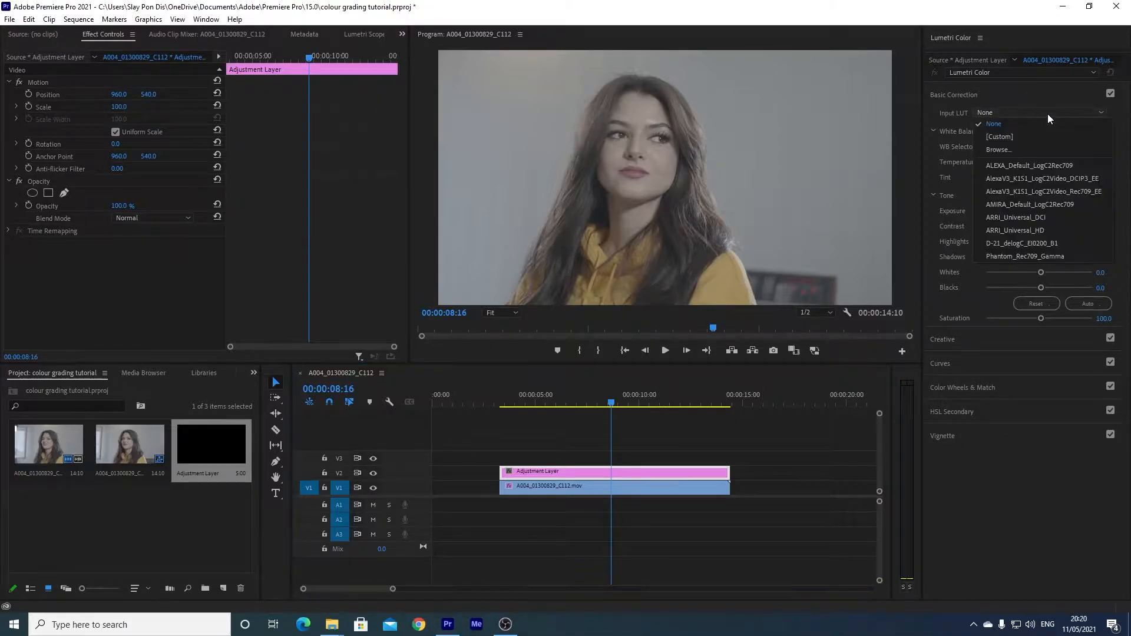
pyautogui.click(1027, 153)
pyautogui.click(202, 126)
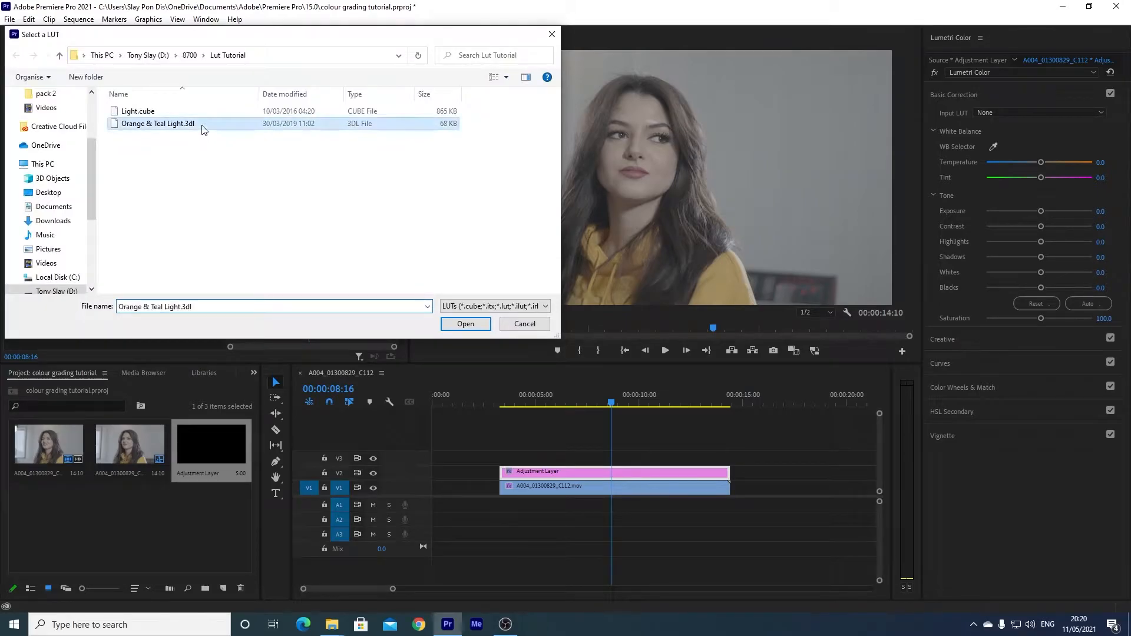
pyautogui.click(466, 324)
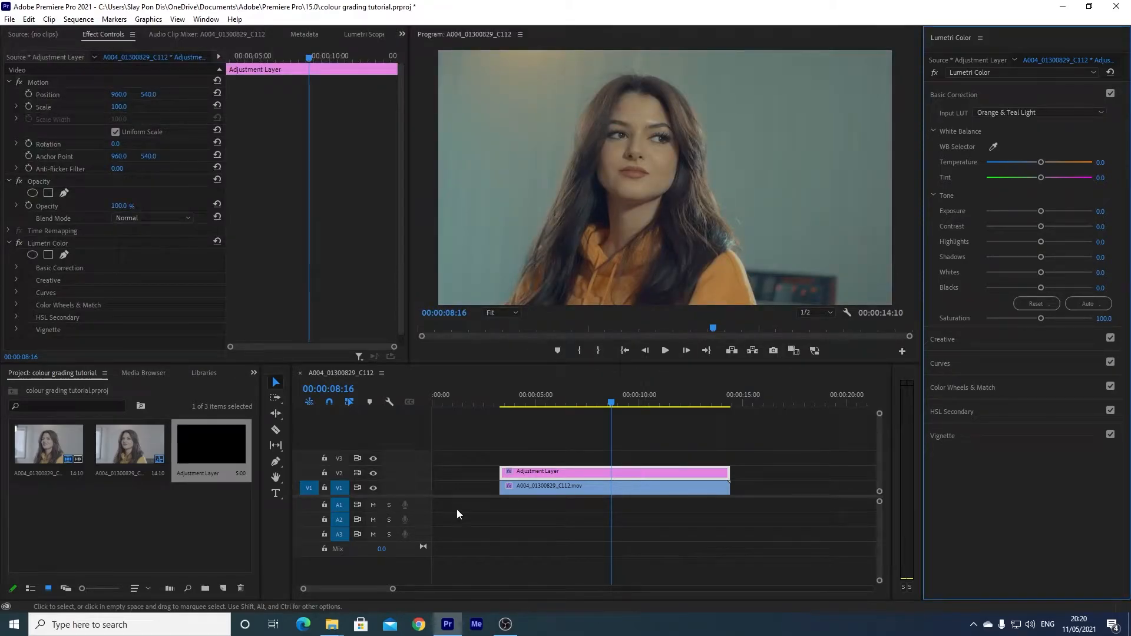
pyautogui.click(375, 474)
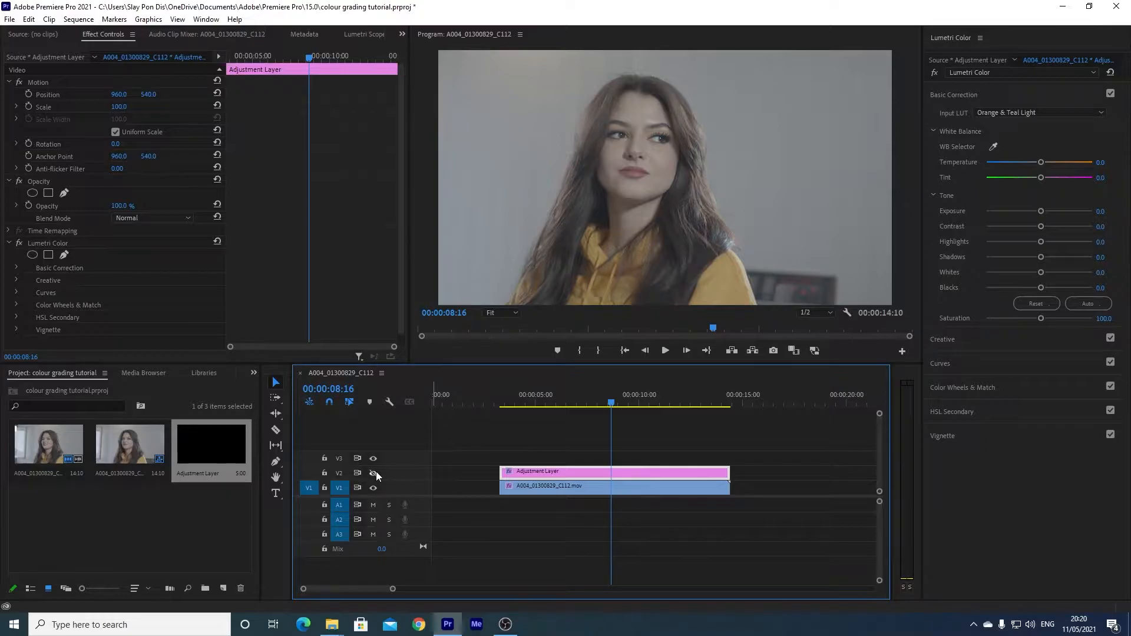
pyautogui.click(375, 474)
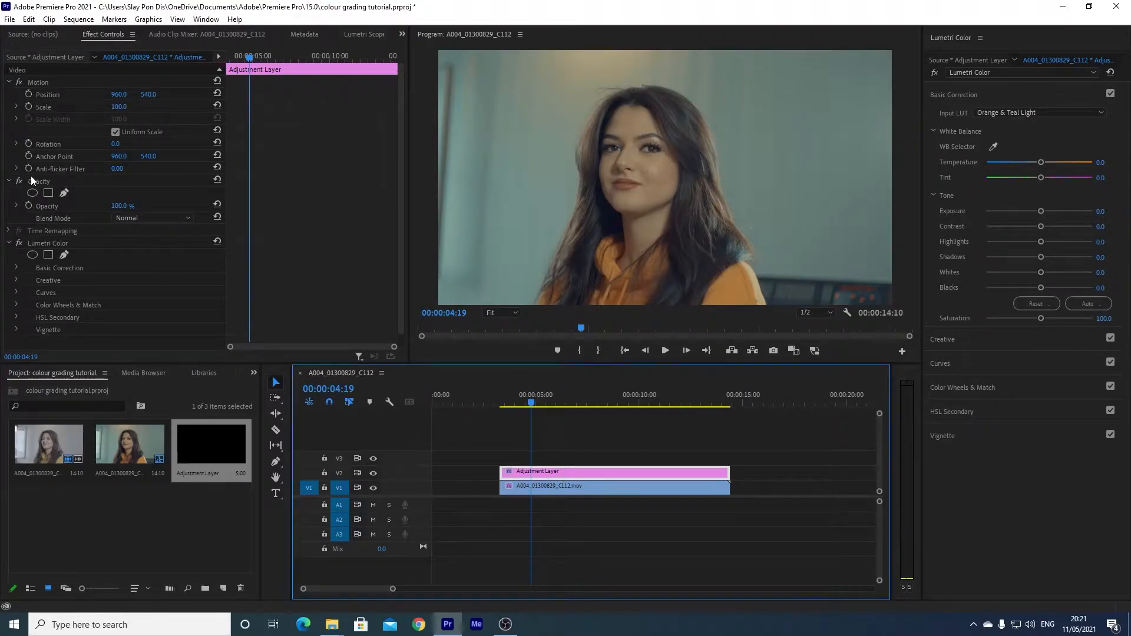
# Set the adjustment layer's opacity to 70% and compare the look with the opacity setting bypassed and restored
pyautogui.moveTo(122, 209); pyautogui.dragTo(119, 210)
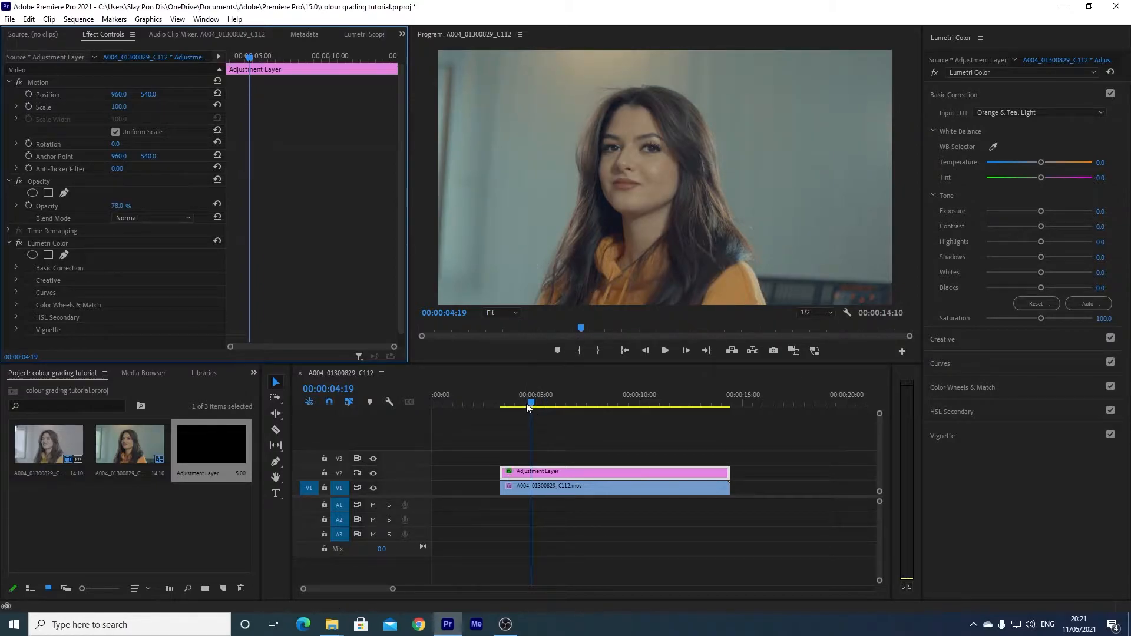
pyautogui.click(19, 182)
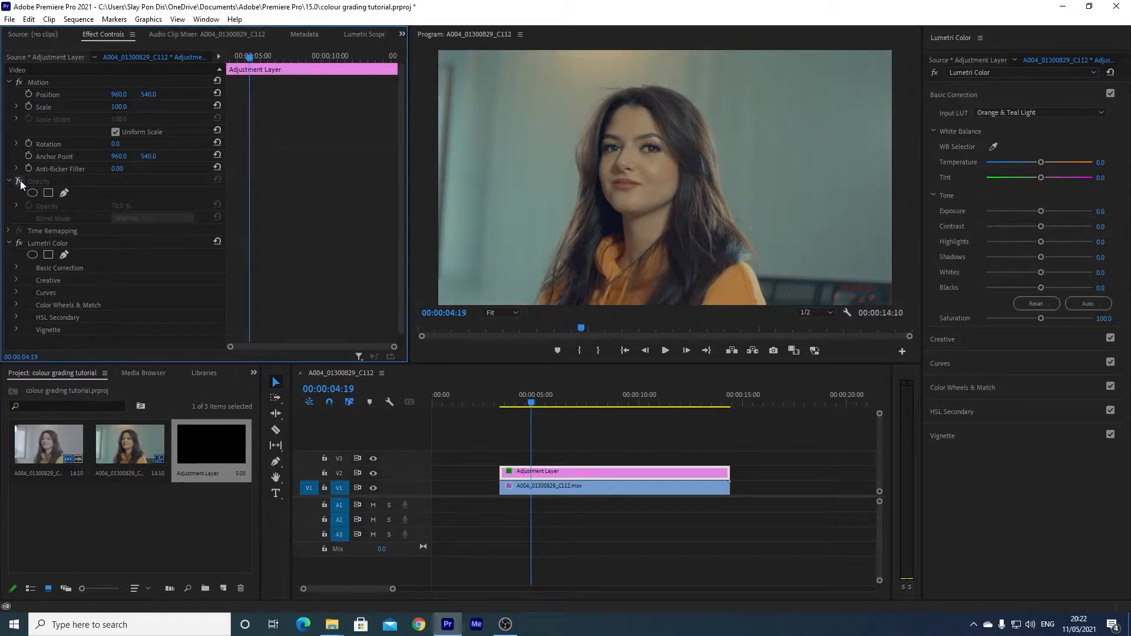
pyautogui.click(19, 181)
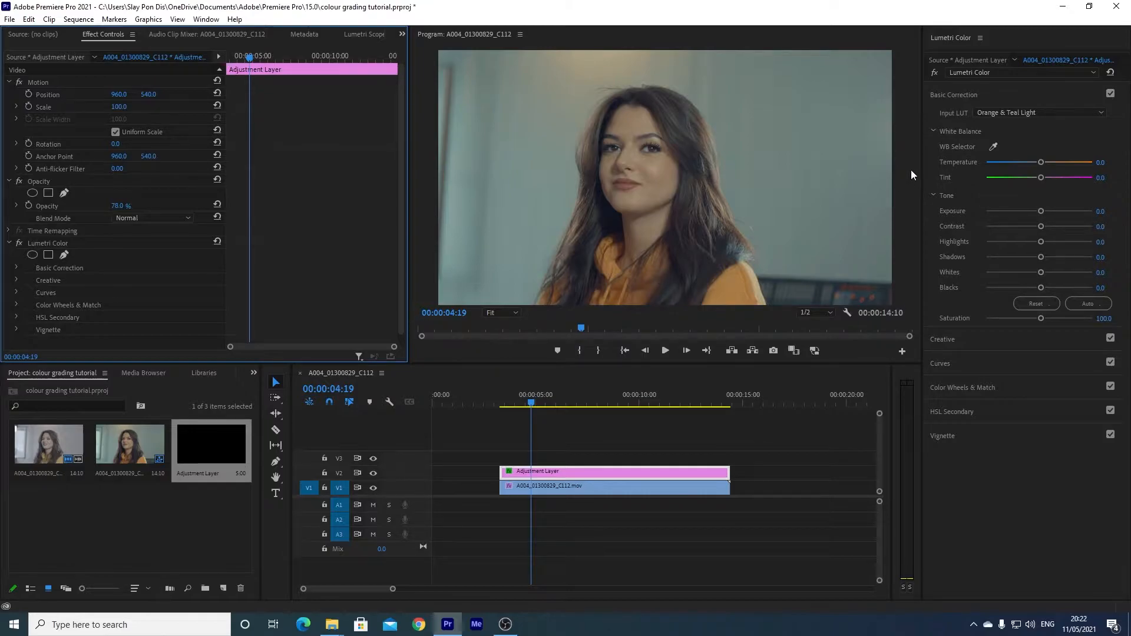
# Shape the adjustment layer's white RGB curve into a gentle S by lowering the shadows and raising the highlights
pyautogui.click(942, 95)
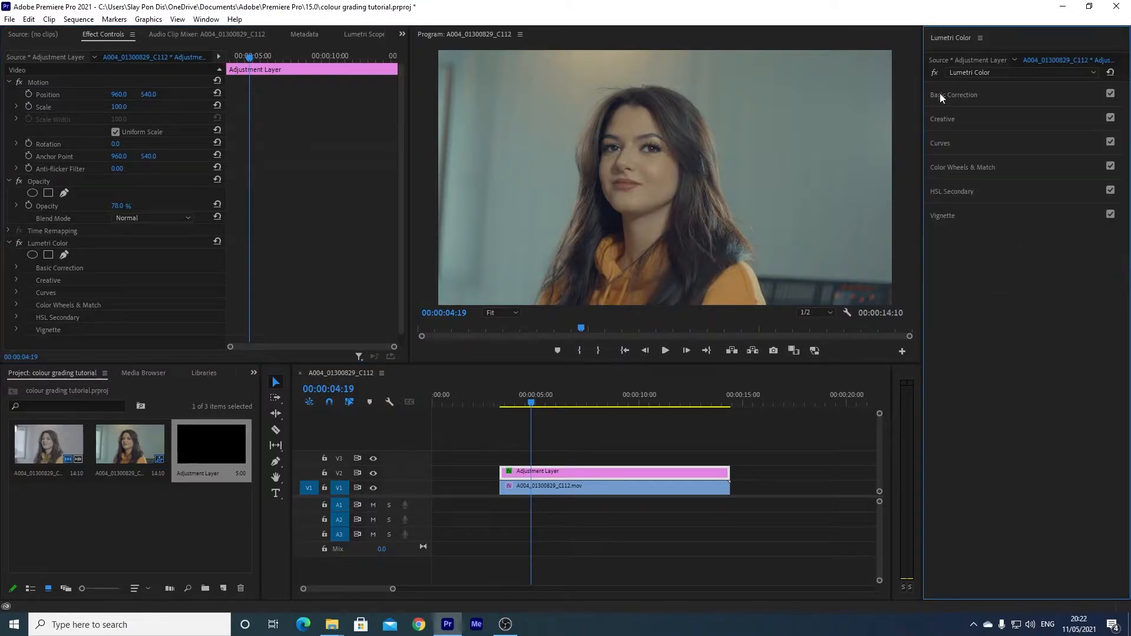
pyautogui.click(945, 143)
pyautogui.moveTo(983, 330); pyautogui.dragTo(984, 333)
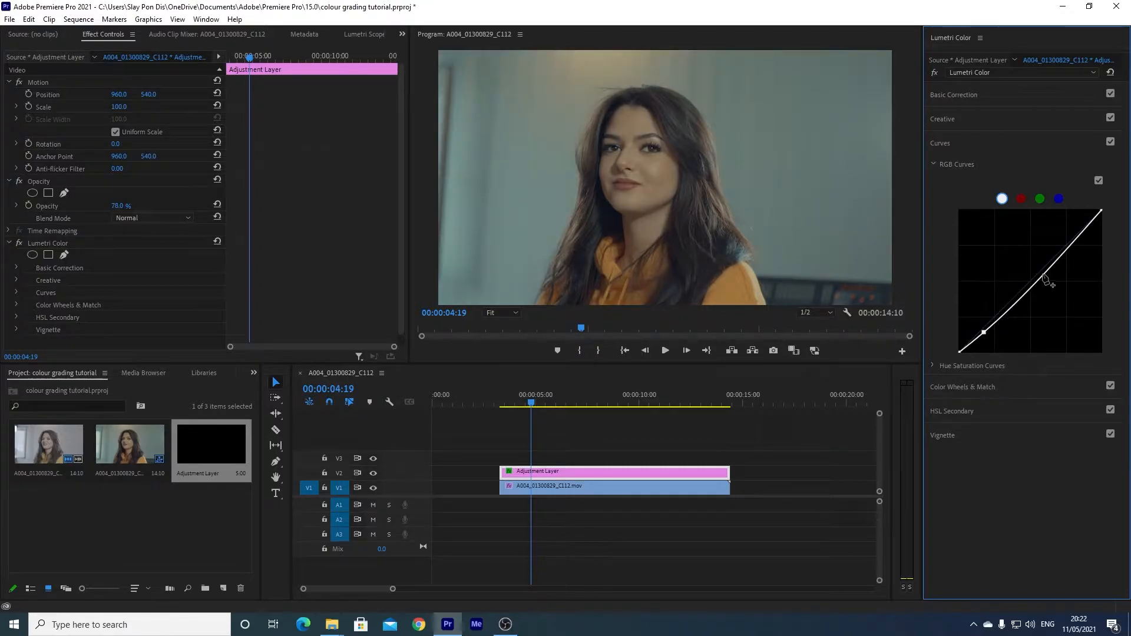
pyautogui.moveTo(1057, 266); pyautogui.dragTo(1054, 257)
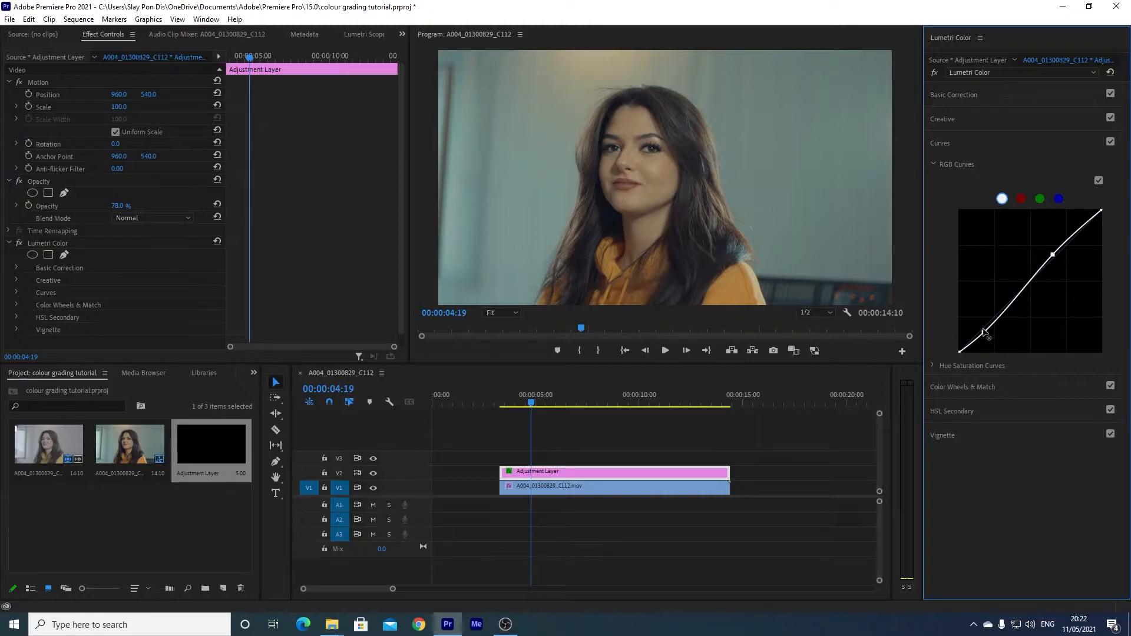
pyautogui.moveTo(984, 333); pyautogui.dragTo(988, 334)
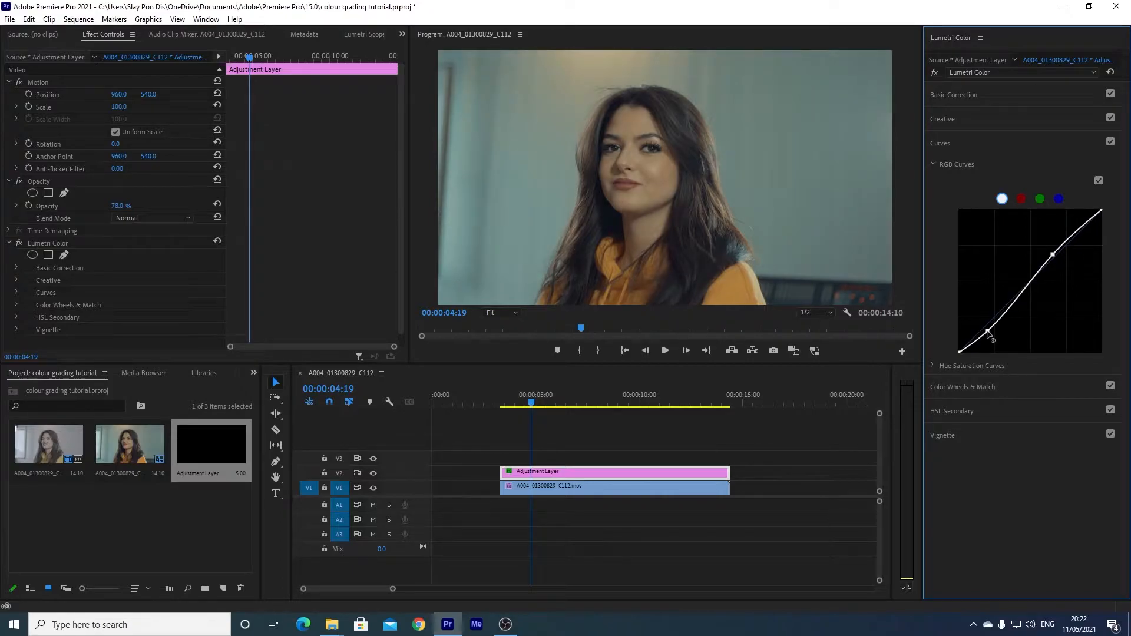
pyautogui.moveTo(1053, 256); pyautogui.dragTo(1053, 255)
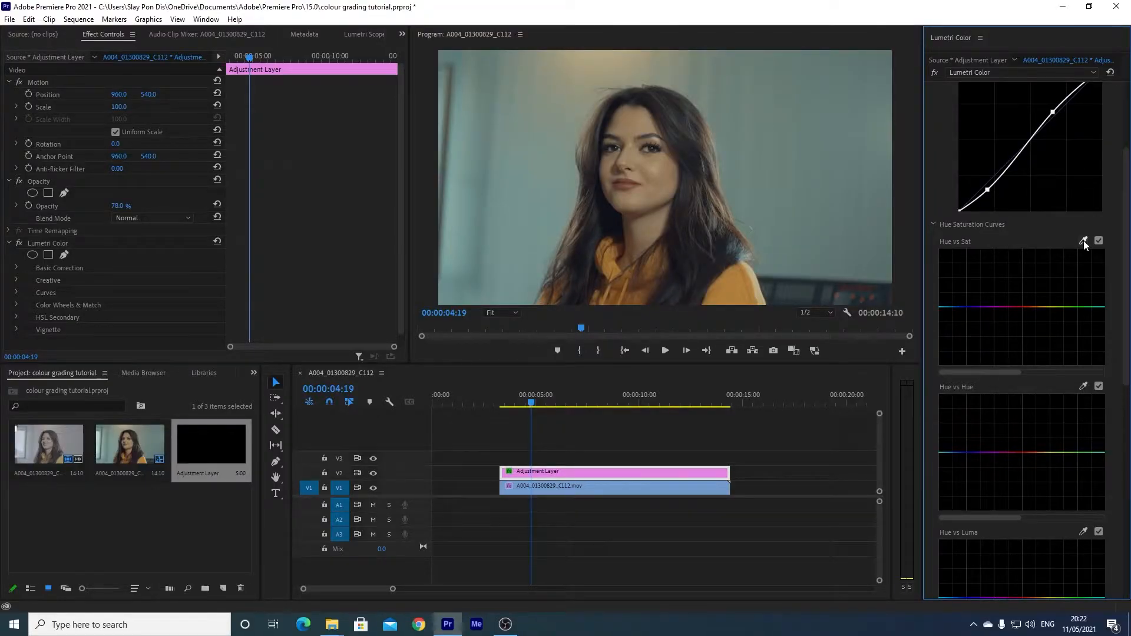
# Raise the orange-red range on the Hue vs Sat curve slightly and compare the image with that curve off and on
pyautogui.click(1084, 241)
pyautogui.moveTo(1028, 311)
pyautogui.mouseDown()
pyautogui.moveTo(1028, 287)
pyautogui.moveTo(1026, 298)
pyautogui.mouseUp()
pyautogui.click(1084, 240)
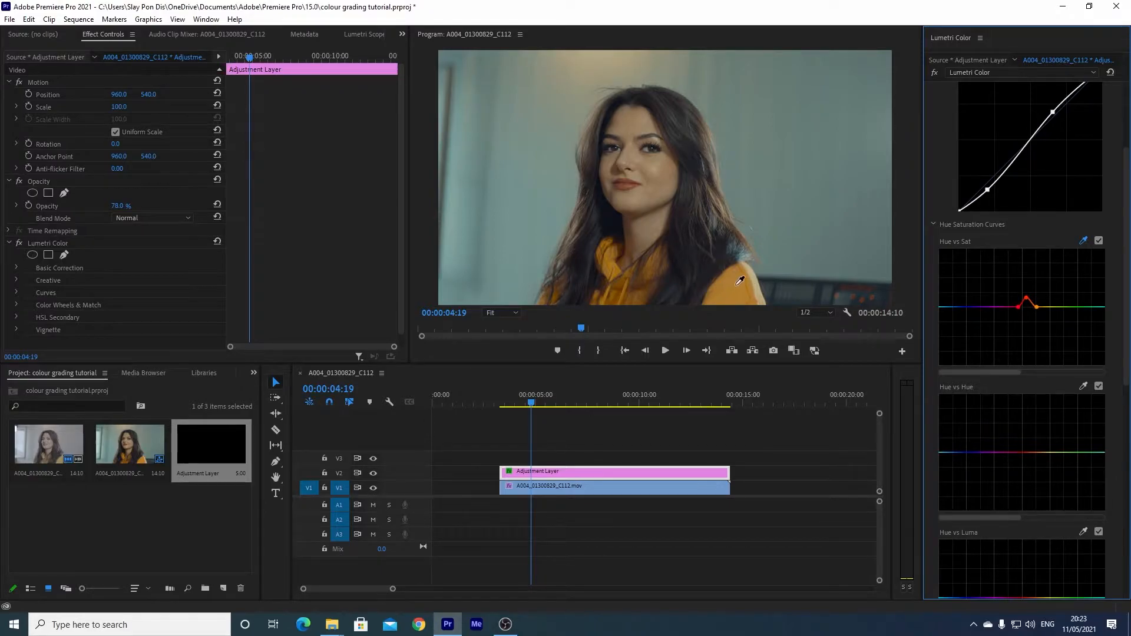
pyautogui.click(1037, 306)
pyautogui.click(1099, 241)
pyautogui.click(1100, 241)
pyautogui.scroll(-3, 992, 289)
pyautogui.scroll(6, 993, 289)
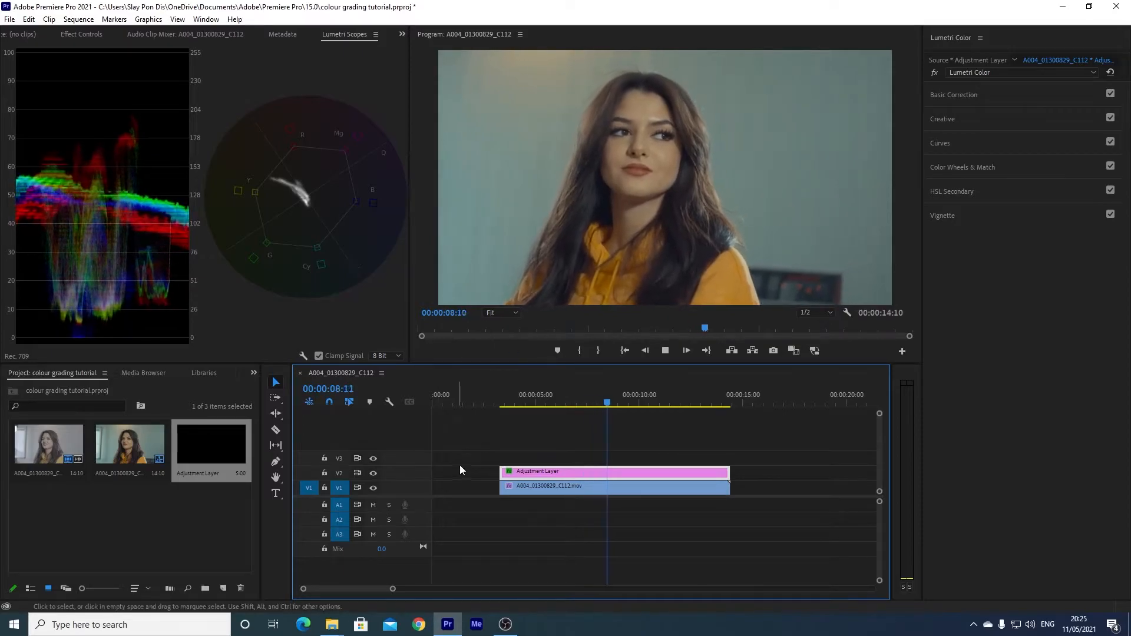
# Stop playback and compare the graded shot with the ungraded one by hiding and restoring the V2 track
pyautogui.press('space')
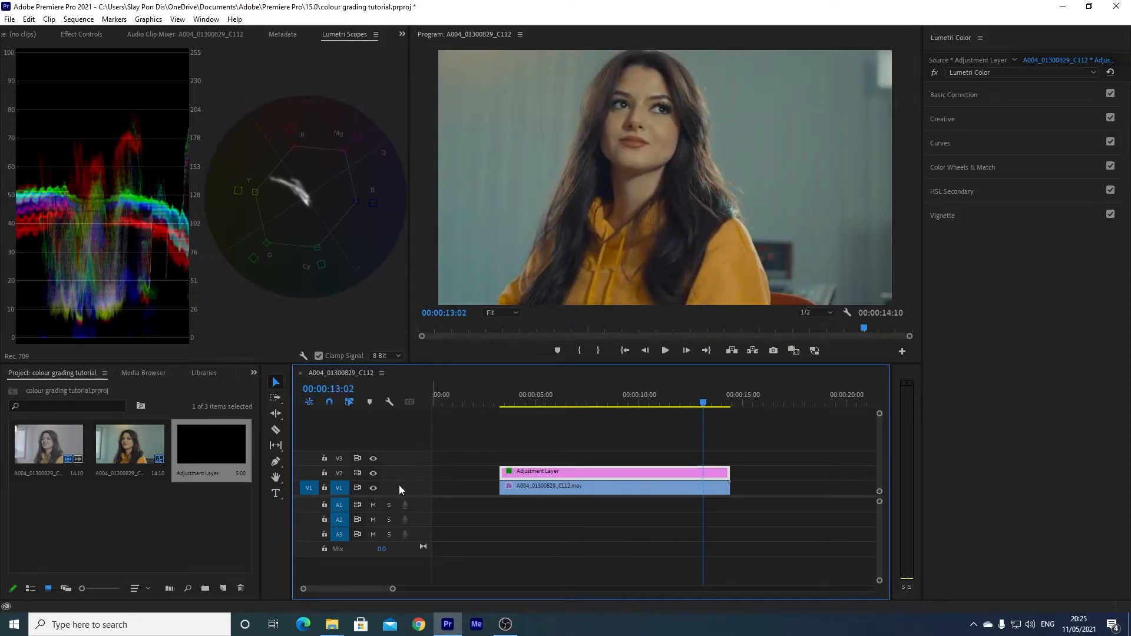
pyautogui.click(376, 473)
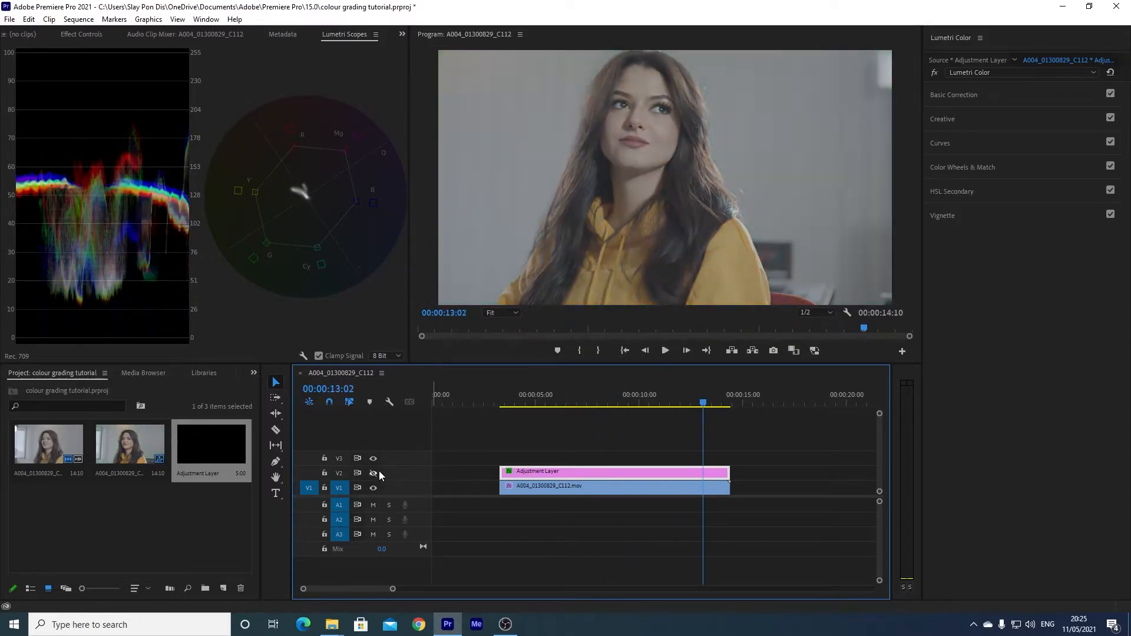
pyautogui.click(377, 474)
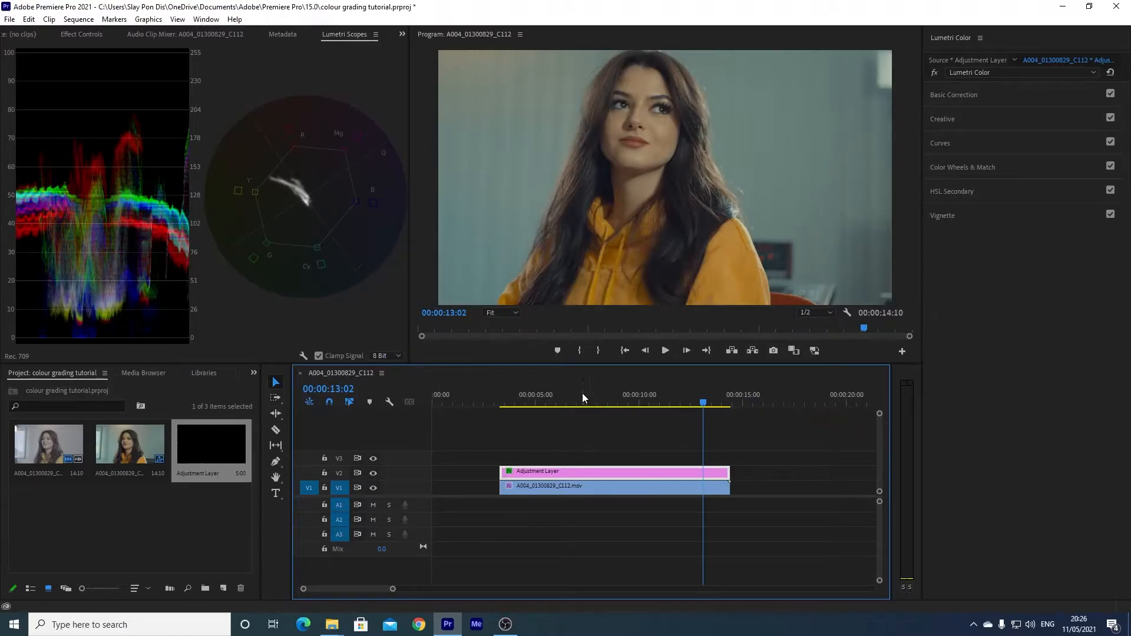
pyautogui.click(578, 394)
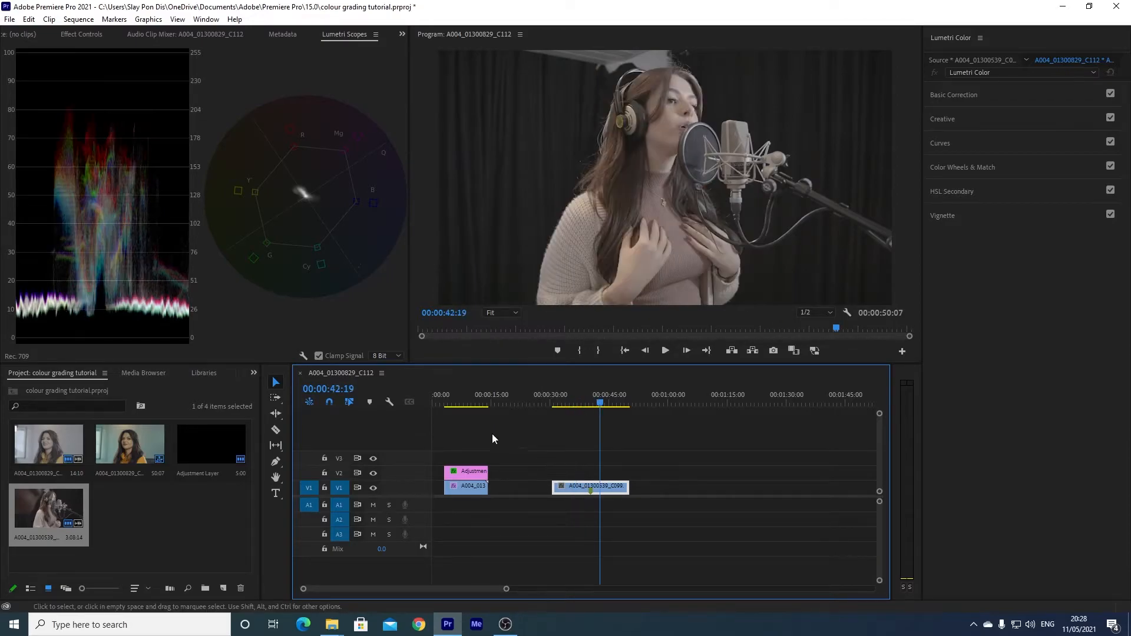
# Place a fresh adjustment layer on V2 over the whole A004_01300539_C099 microphone clip
pyautogui.click(468, 389)
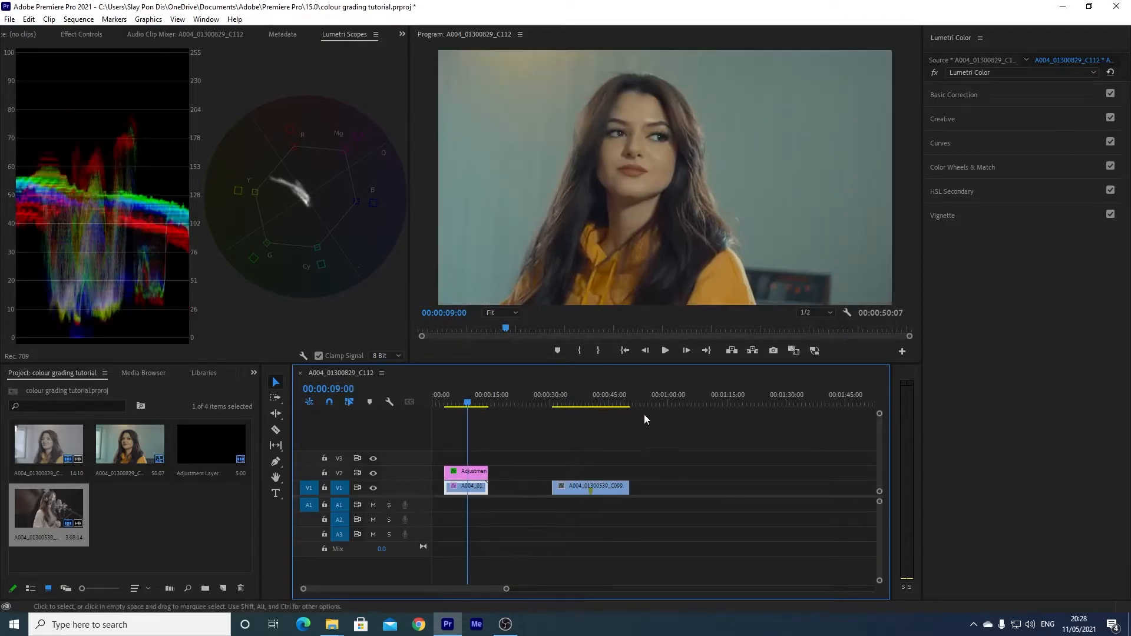
pyautogui.click(579, 390)
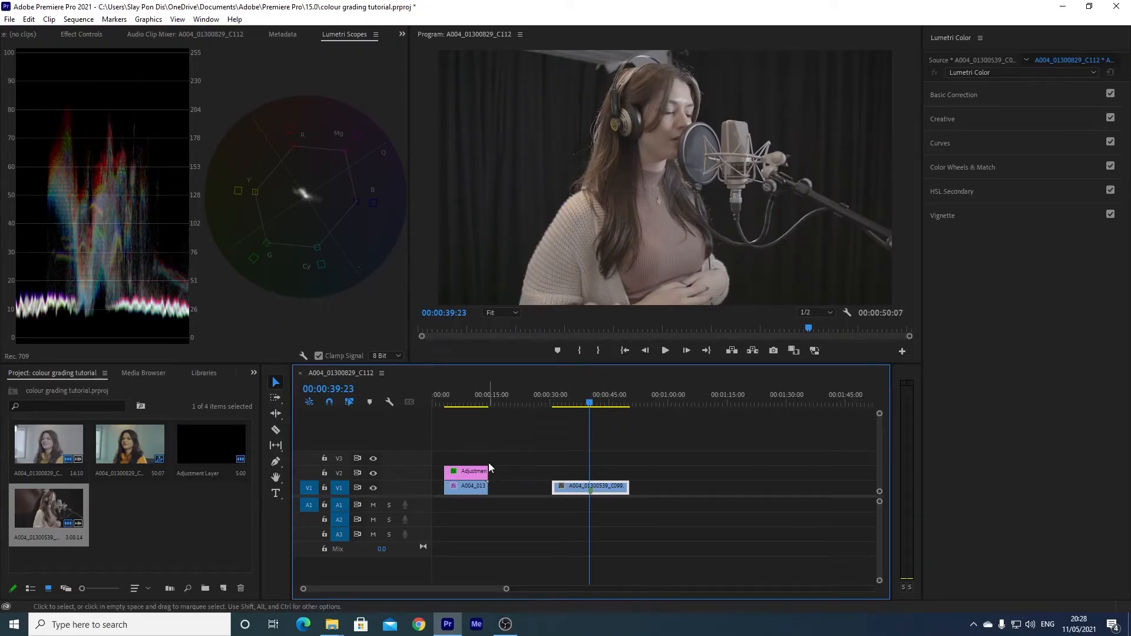
pyautogui.moveTo(477, 474); pyautogui.dragTo(595, 475)
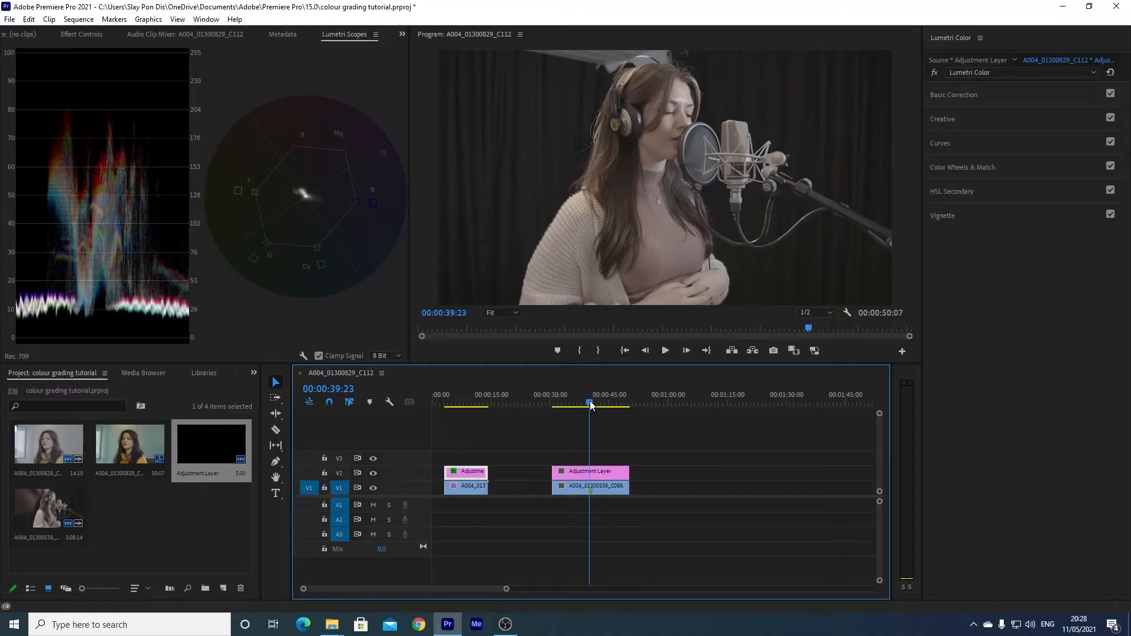
# Load Light.cube as the input LUT of the microphone clip's adjustment layer and compare the shot with V2 hidden and shown
pyautogui.moveTo(589, 400)
pyautogui.mouseDown()
pyautogui.moveTo(568, 409)
pyautogui.moveTo(598, 403)
pyautogui.moveTo(582, 407)
pyautogui.mouseUp()
pyautogui.click(583, 471)
pyautogui.click(961, 100)
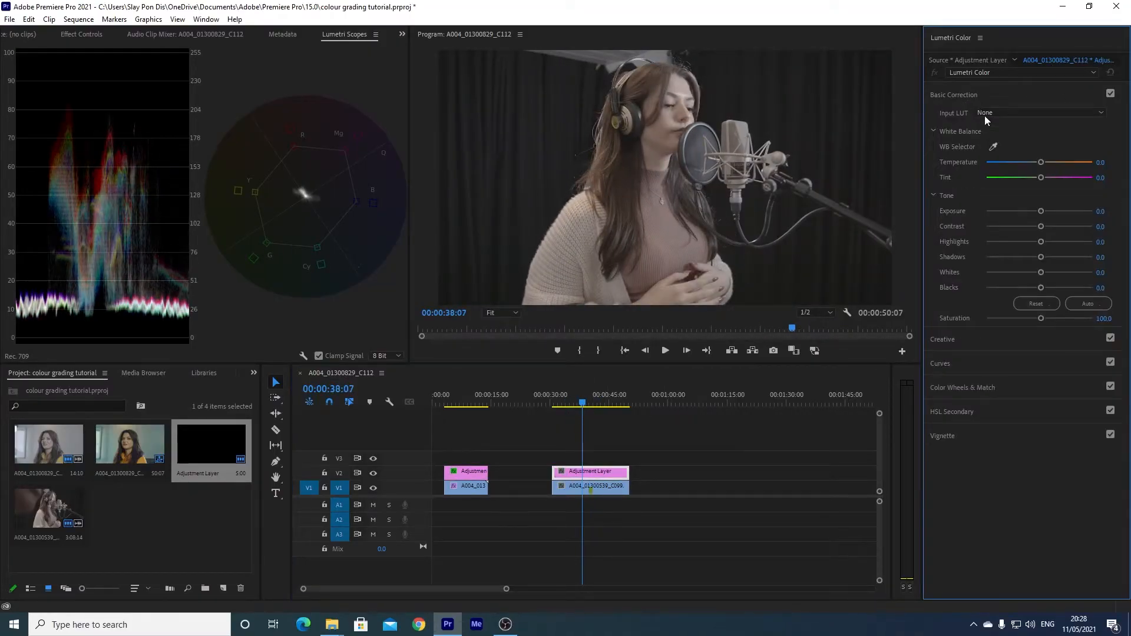
pyautogui.click(1012, 115)
pyautogui.click(1003, 150)
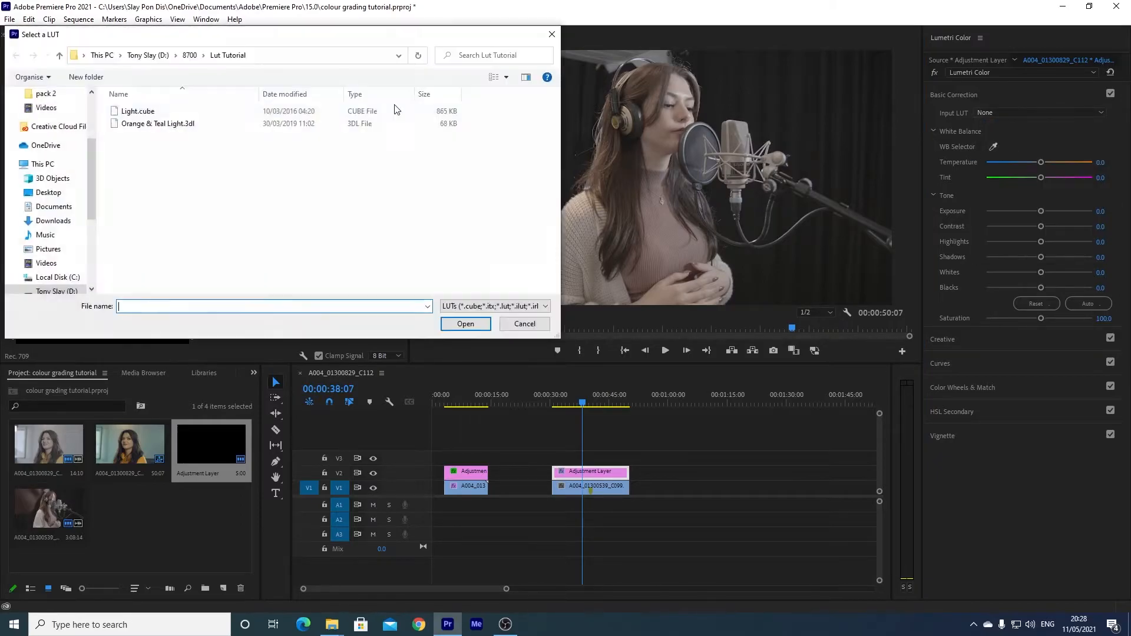
pyautogui.click(200, 111)
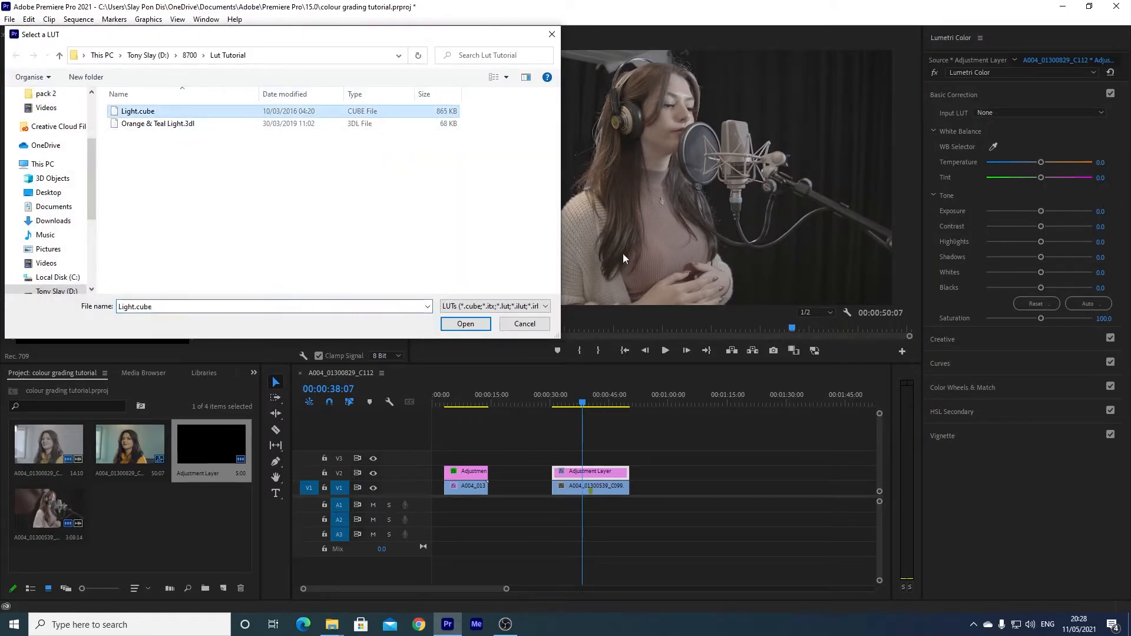
pyautogui.click(484, 325)
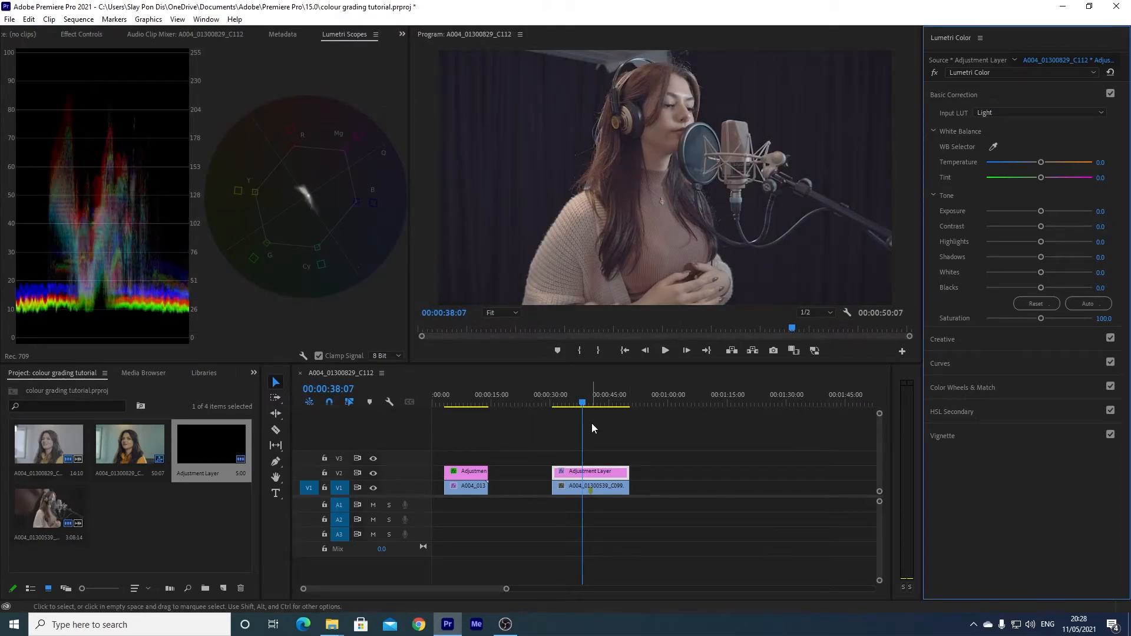
pyautogui.moveTo(585, 406); pyautogui.dragTo(580, 407)
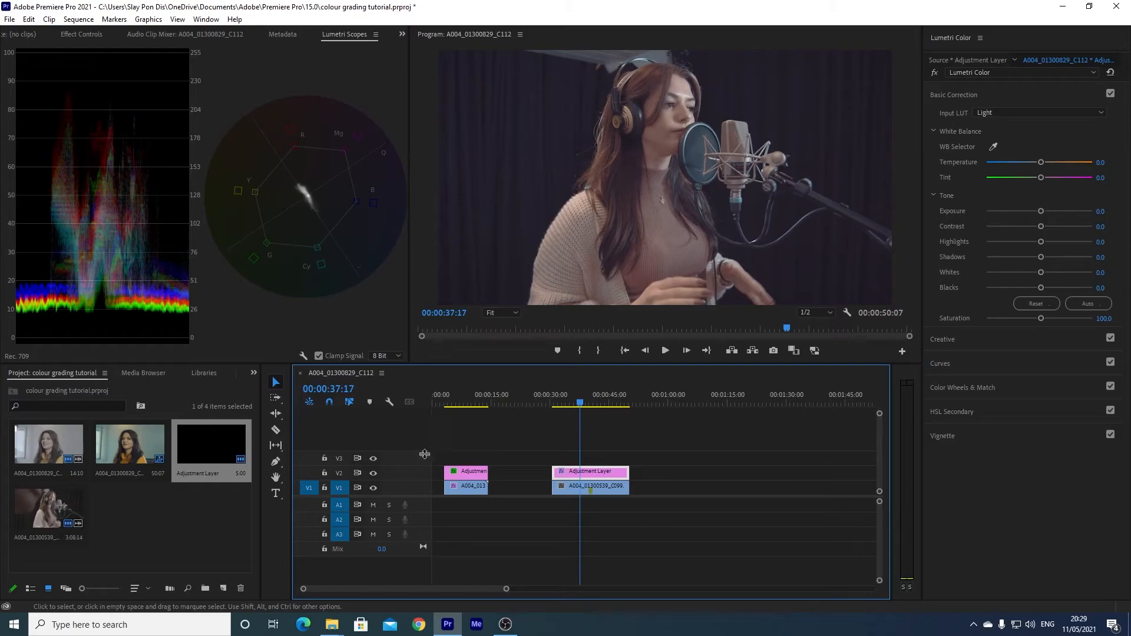
pyautogui.click(373, 476)
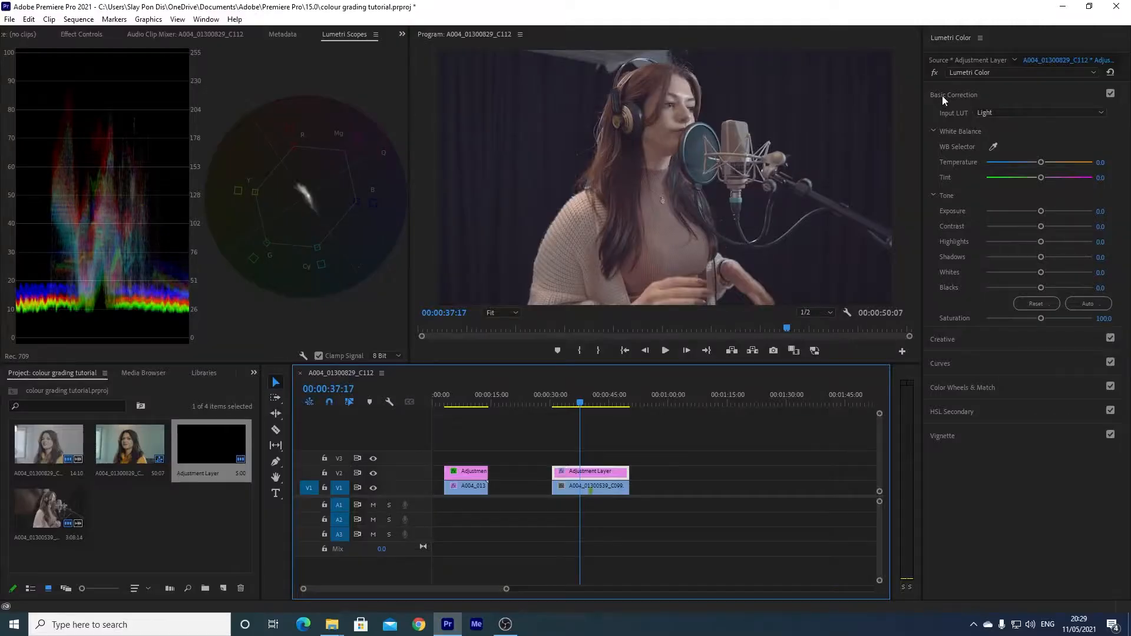
# Shape the RGB master curve of the microphone clip's adjustment layer into a gentle S, lowering the shadows and raising the highlights slightly
pyautogui.click(943, 95)
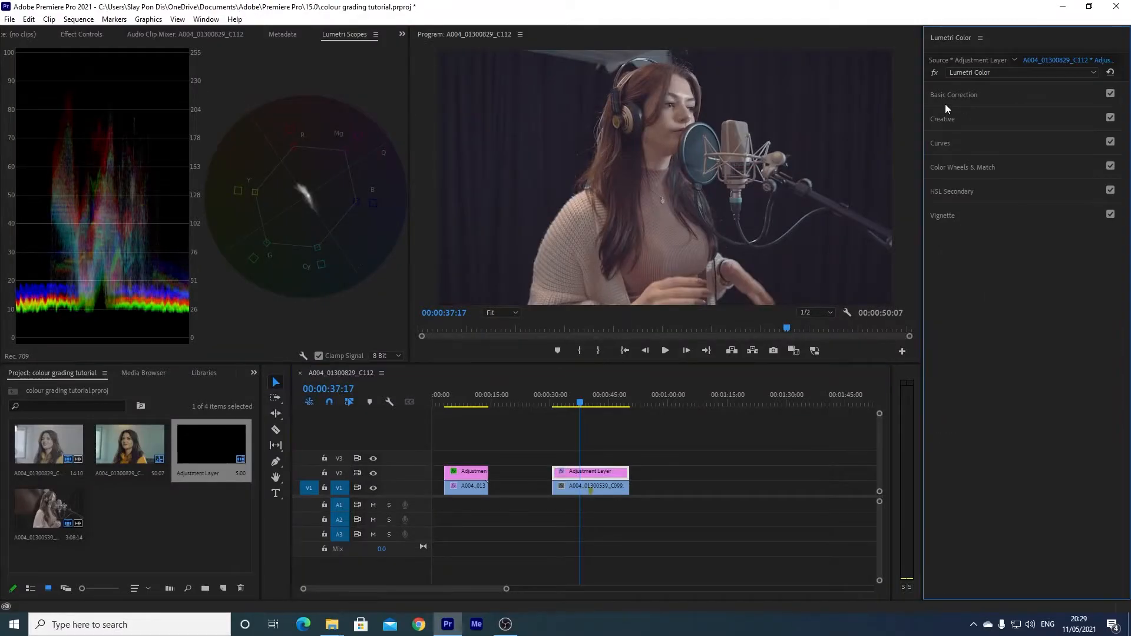
pyautogui.click(952, 143)
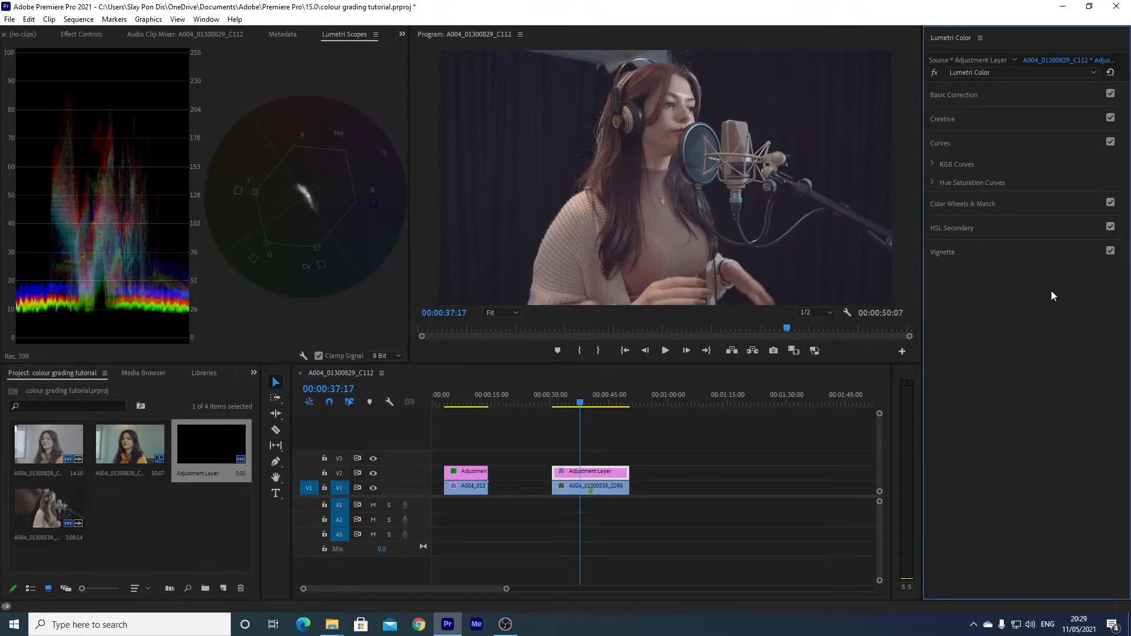
pyautogui.click(937, 164)
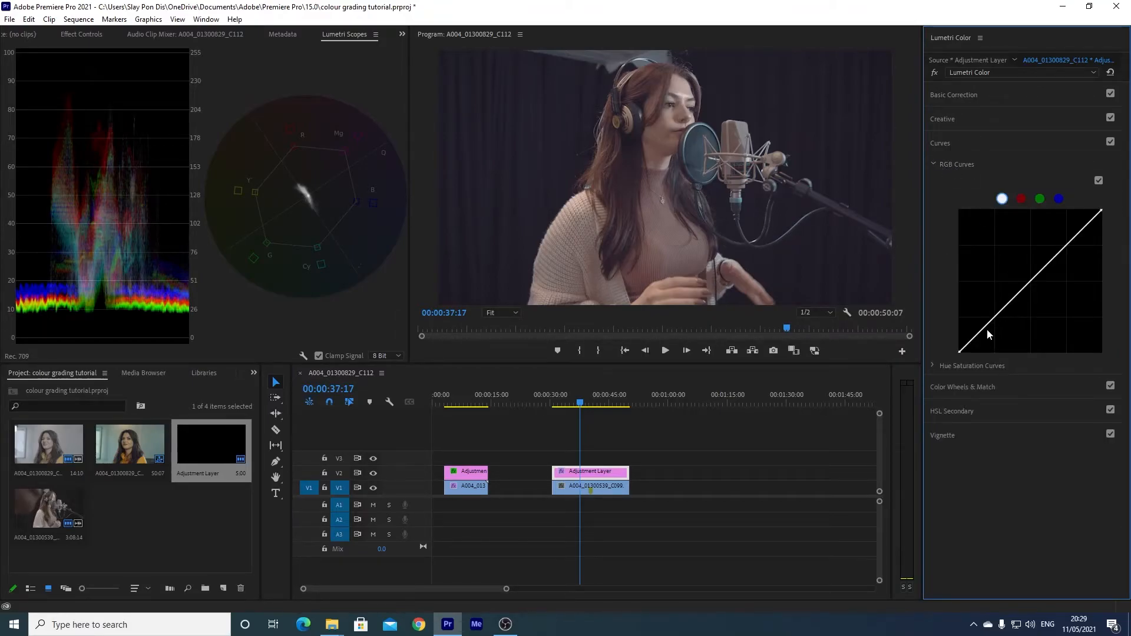
pyautogui.moveTo(987, 325); pyautogui.dragTo(993, 330)
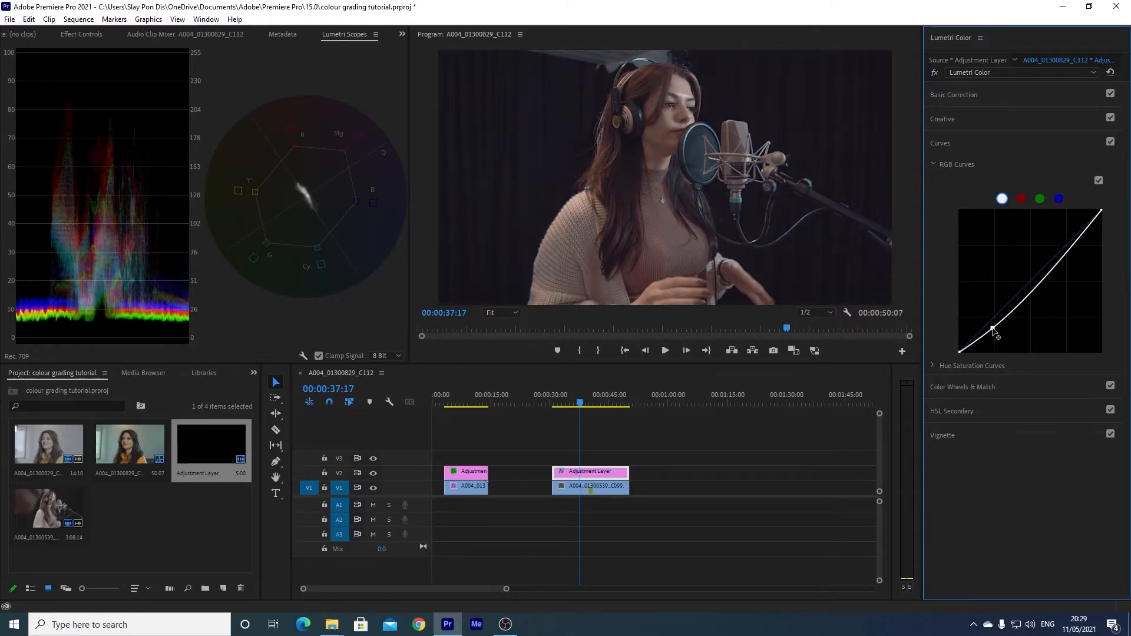
pyautogui.moveTo(1052, 270); pyautogui.dragTo(1047, 264)
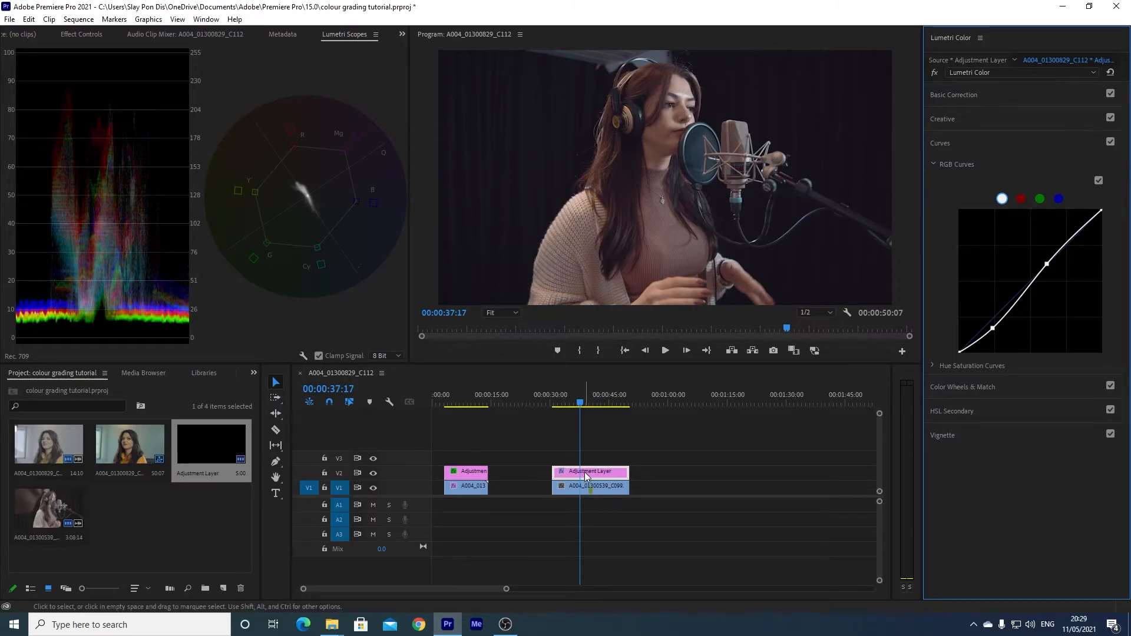
# Set the opacity of the microphone clip's adjustment layer to 74%
pyautogui.click(73, 34)
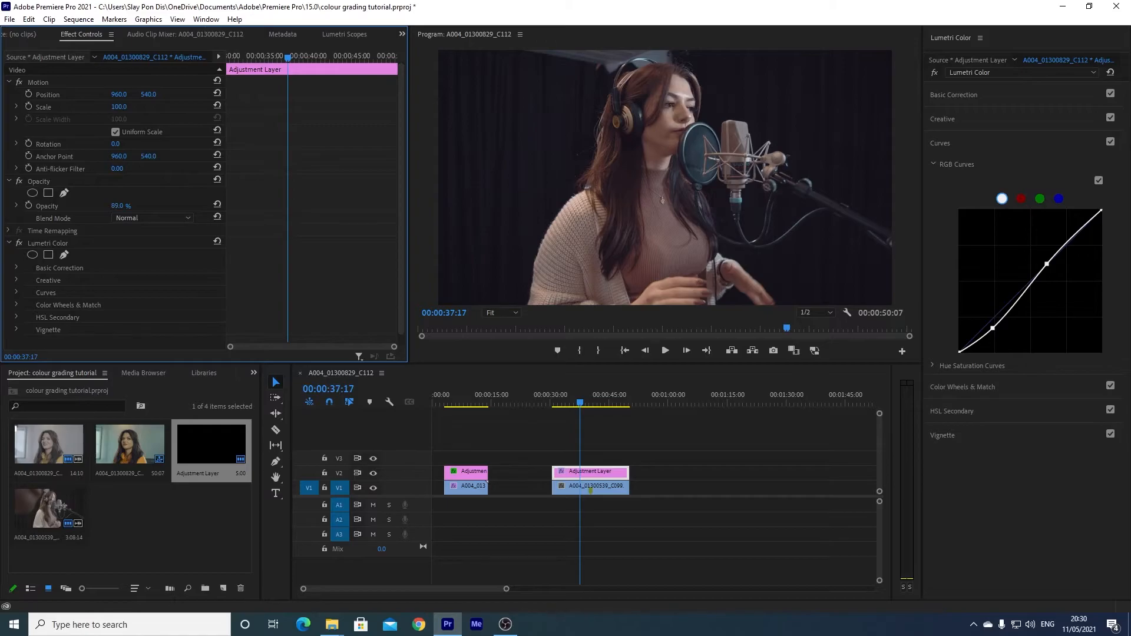
pyautogui.moveTo(118, 206); pyautogui.dragTo(115, 206)
pyautogui.moveTo(115, 205); pyautogui.dragTo(125, 207)
# Play the graded microphone clip from its start to review the look in motion
pyautogui.moveTo(583, 405); pyautogui.dragTo(557, 419)
pyautogui.press('space')
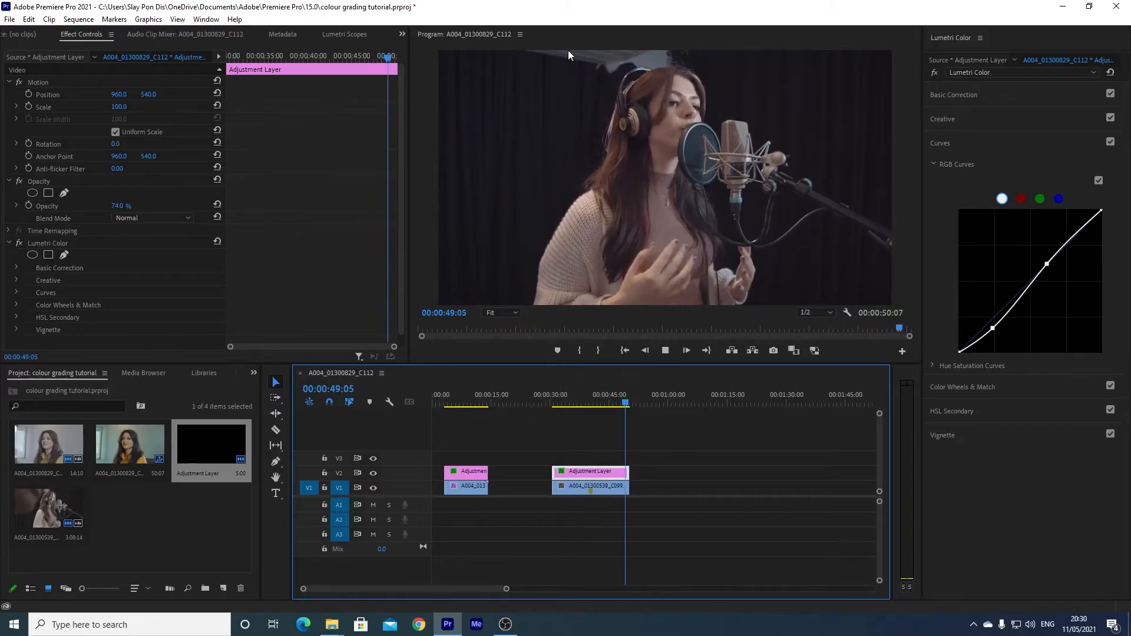
pyautogui.press('space')
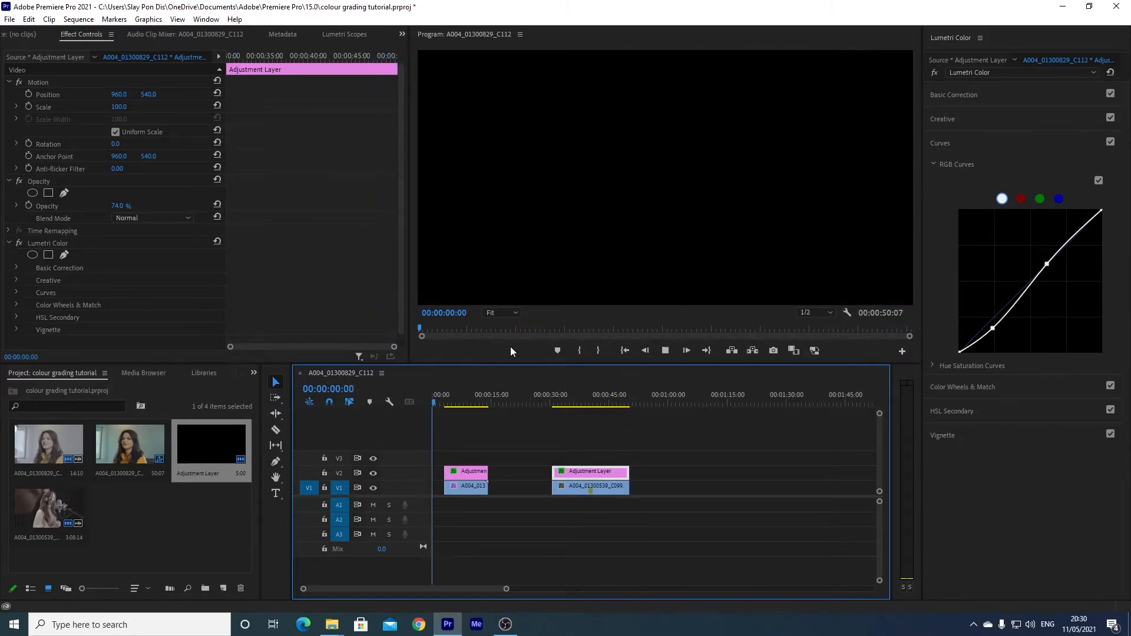
# Return to the frame at 00:00:38:04 and compare the microphone shot with the RGB curves repeatedly off and on, leaving them enabled
pyautogui.click(577, 402)
pyautogui.click(583, 403)
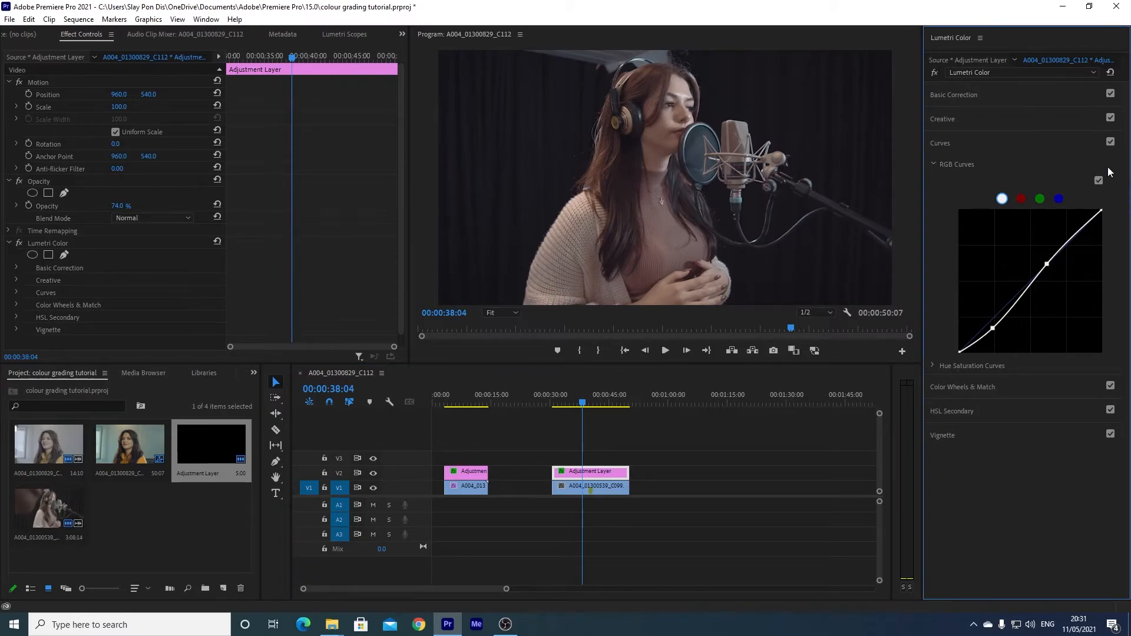
pyautogui.click(1099, 181)
pyautogui.click(1099, 180)
pyautogui.click(1099, 180)
pyautogui.click(1099, 180)
pyautogui.click(1099, 180)
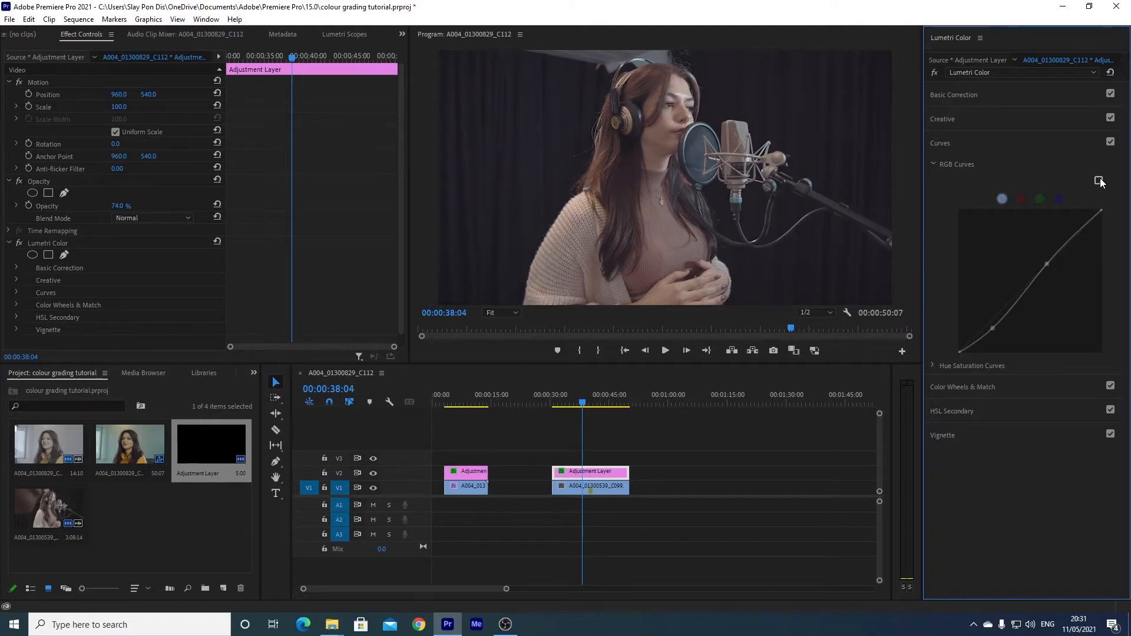
pyautogui.click(1099, 180)
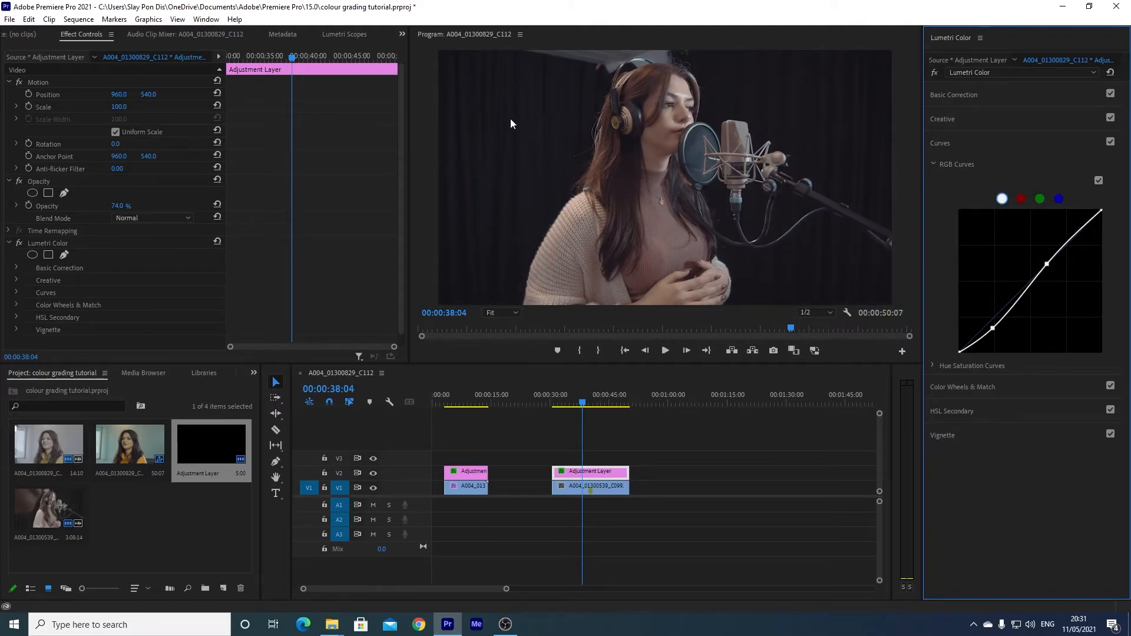